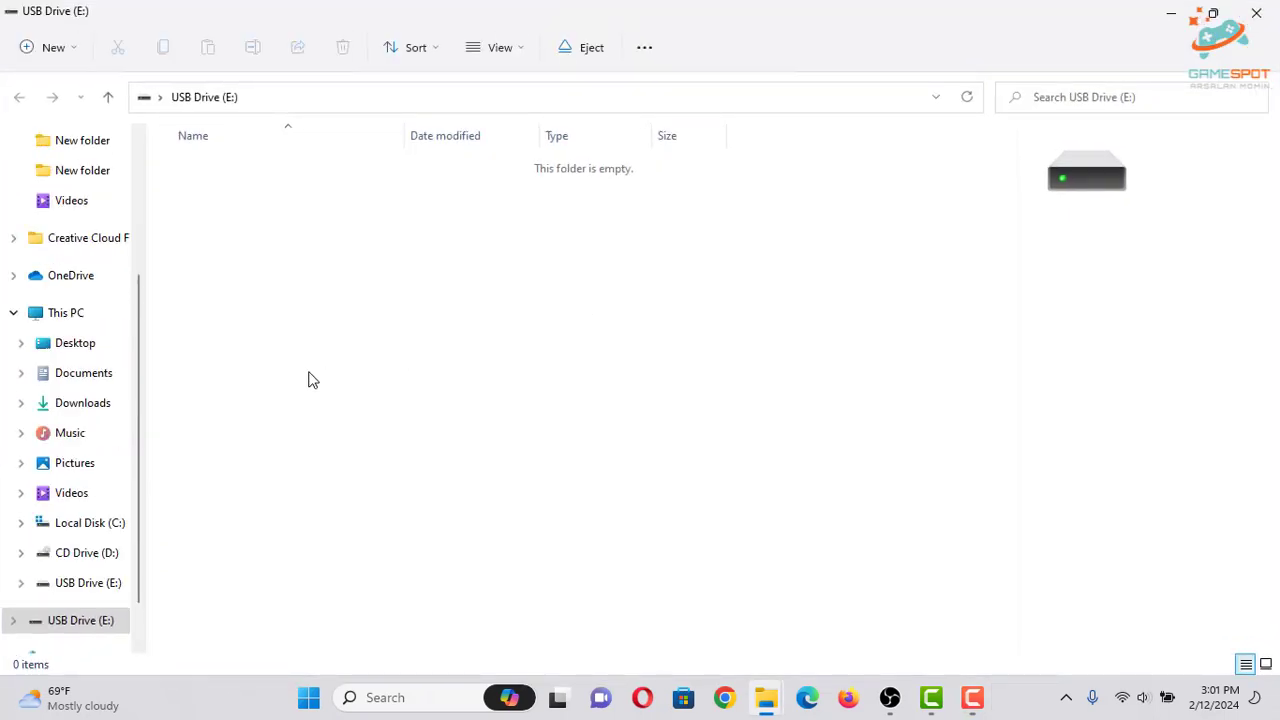
Under This PC, check USB Drive (E:)'s Properties: NTFS file system, 28.8 GB free
click(72, 312)
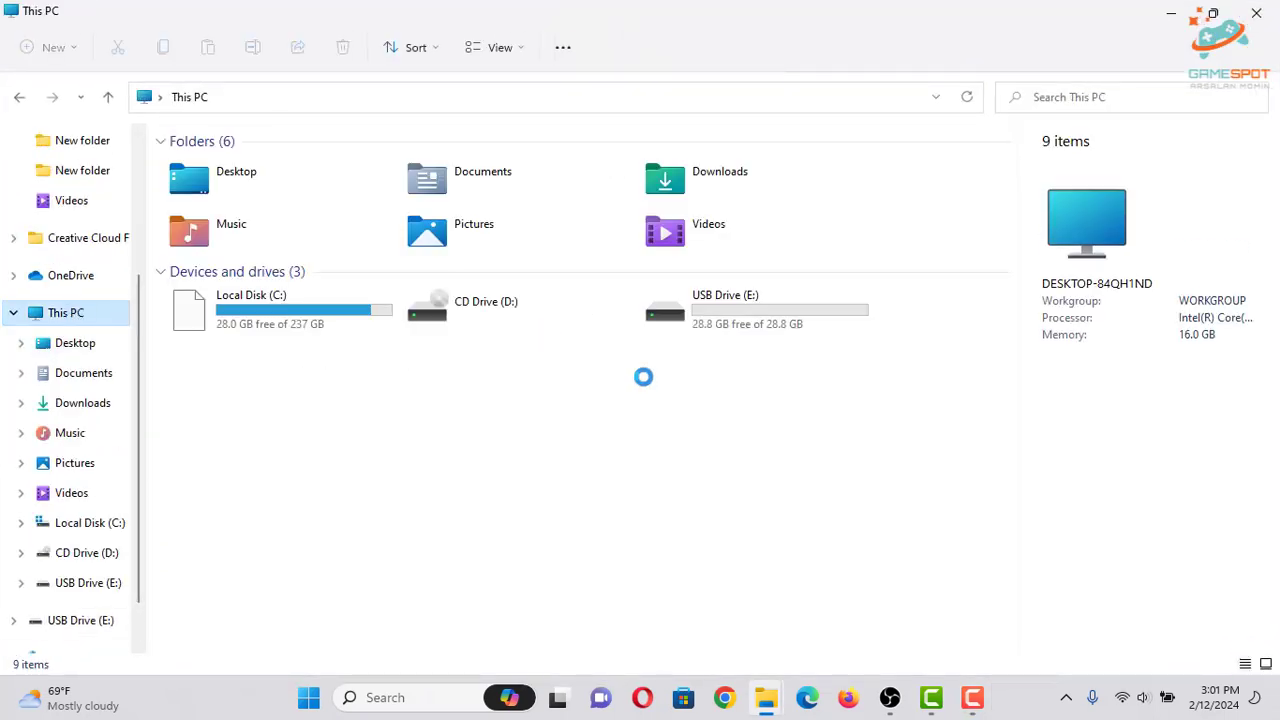
click(712, 317)
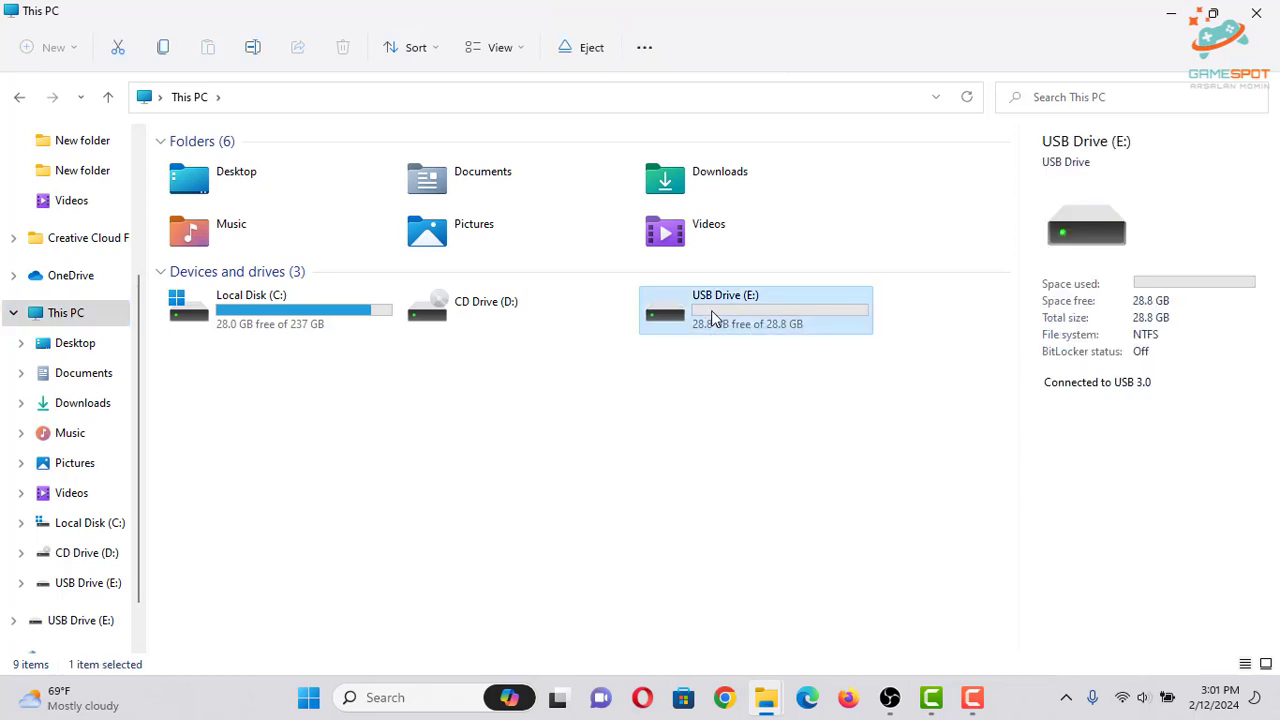
right_click(712, 317)
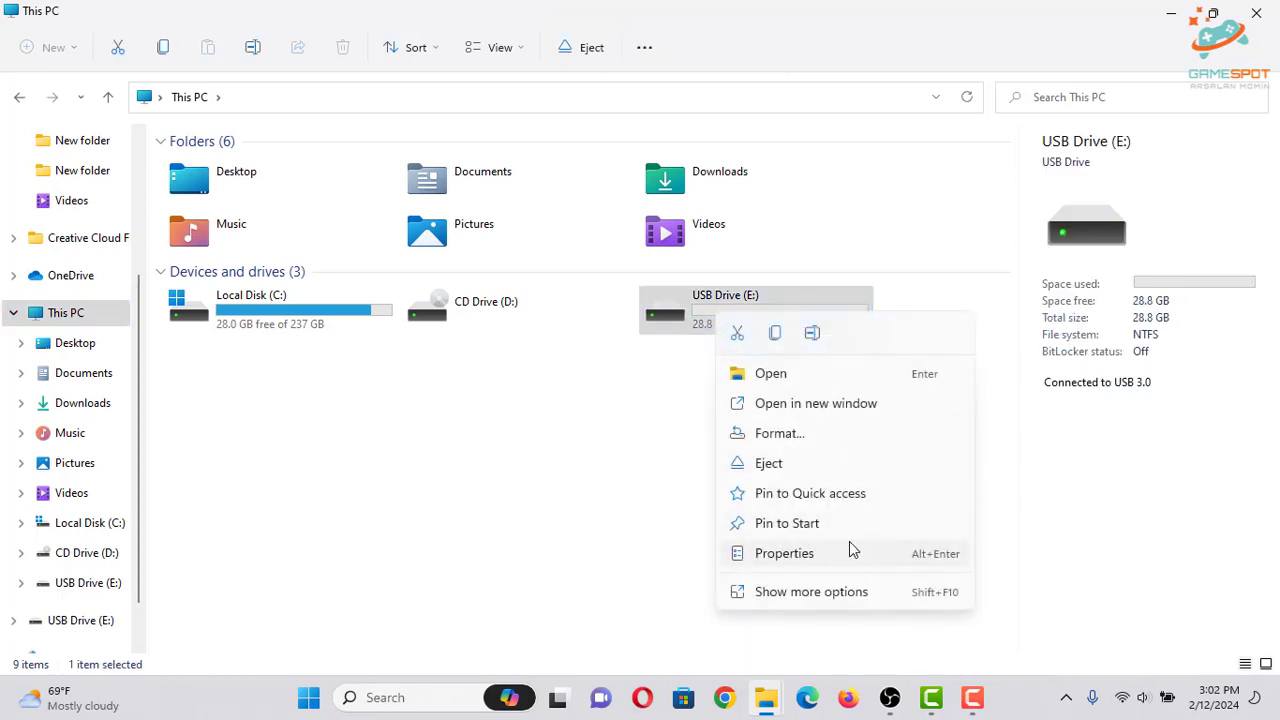
click(828, 555)
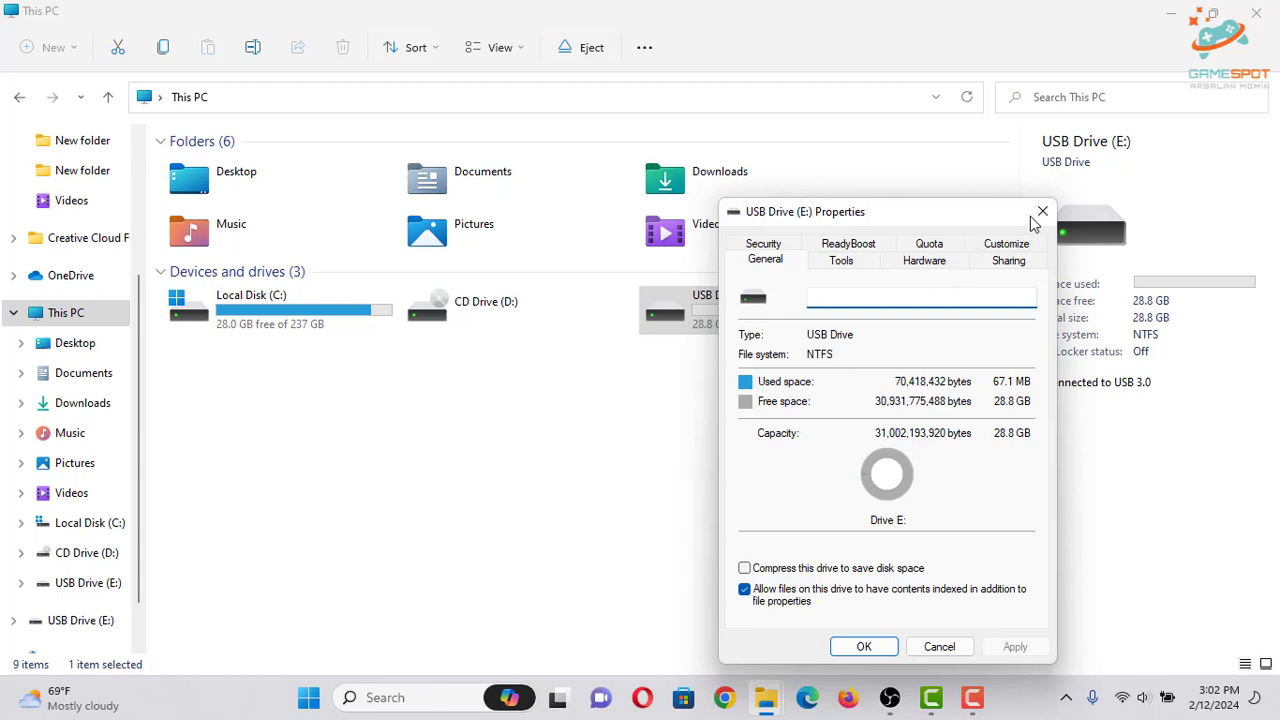
click(1042, 211)
Format USB Drive (E:) as FAT32 (Default), confirming the data-erase warning
right_click(668, 317)
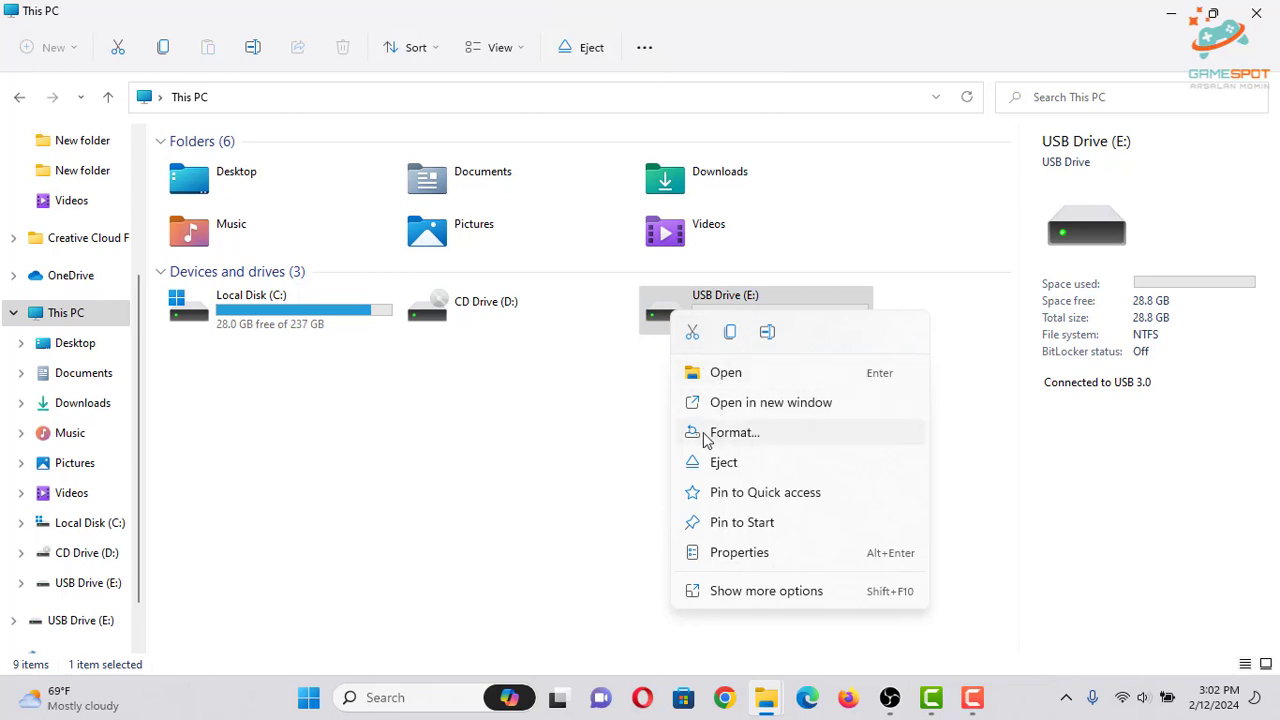
click(736, 434)
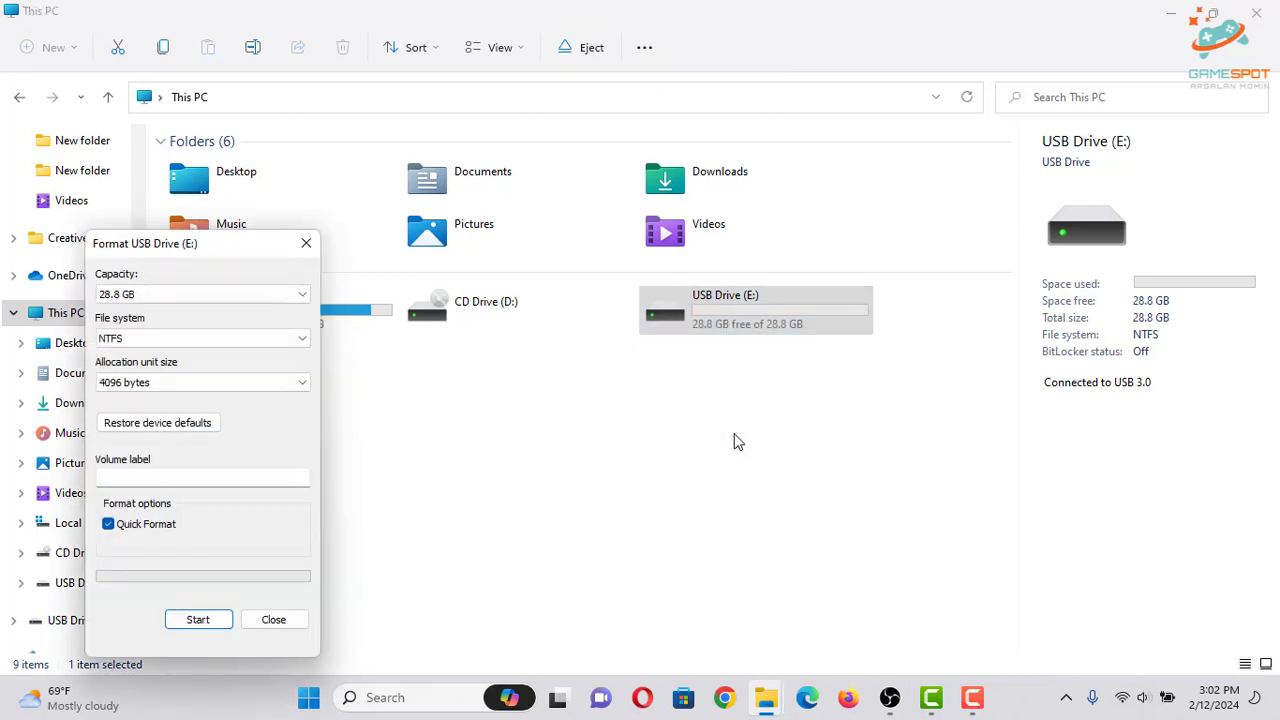
click(126, 340)
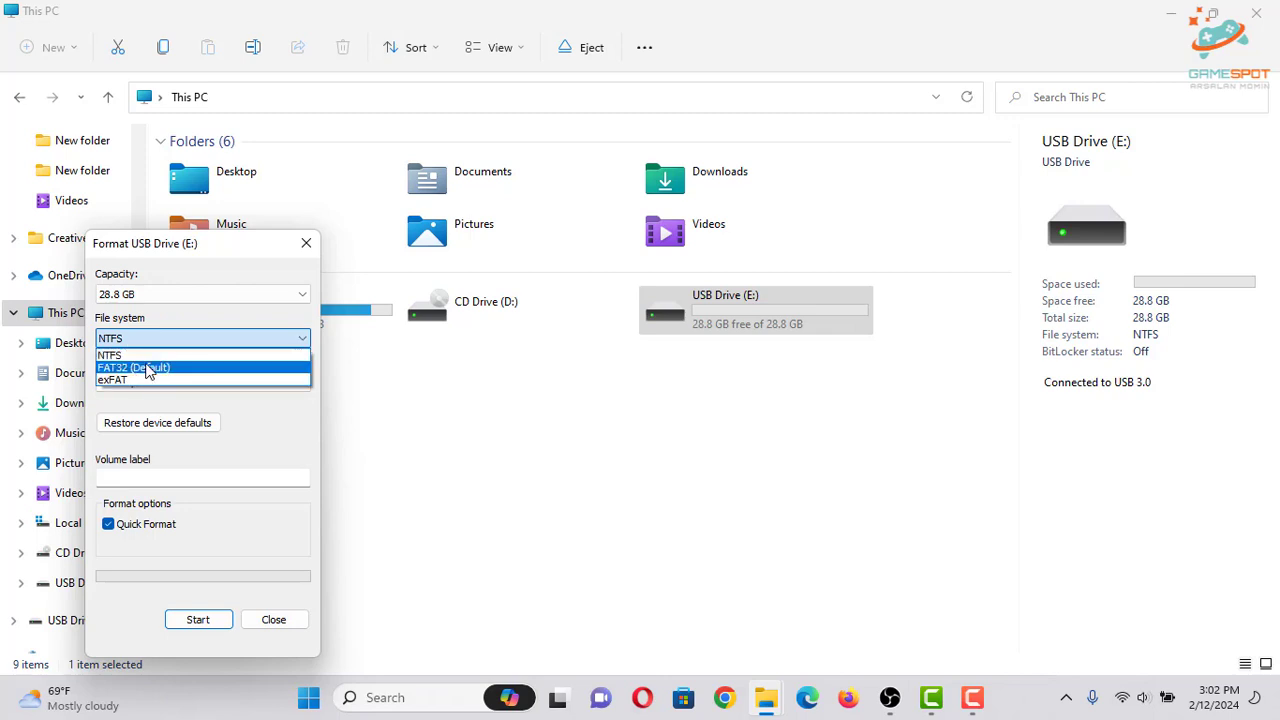
click(151, 368)
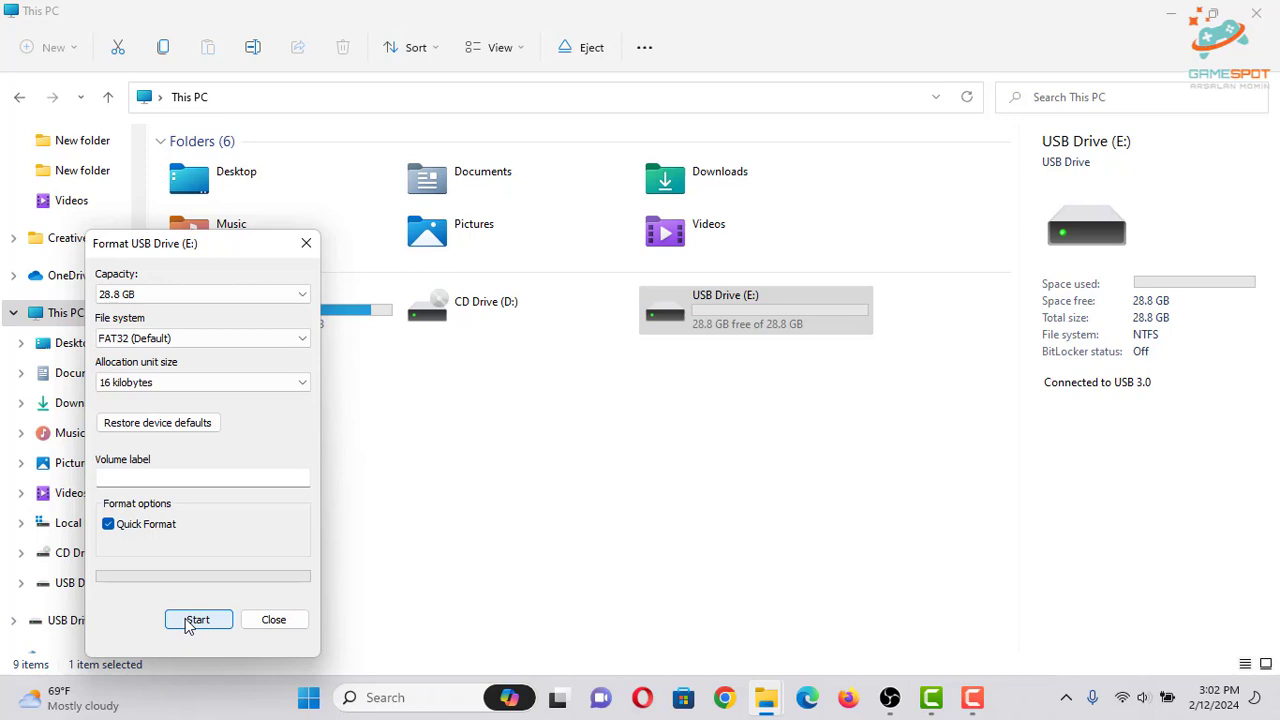
click(188, 622)
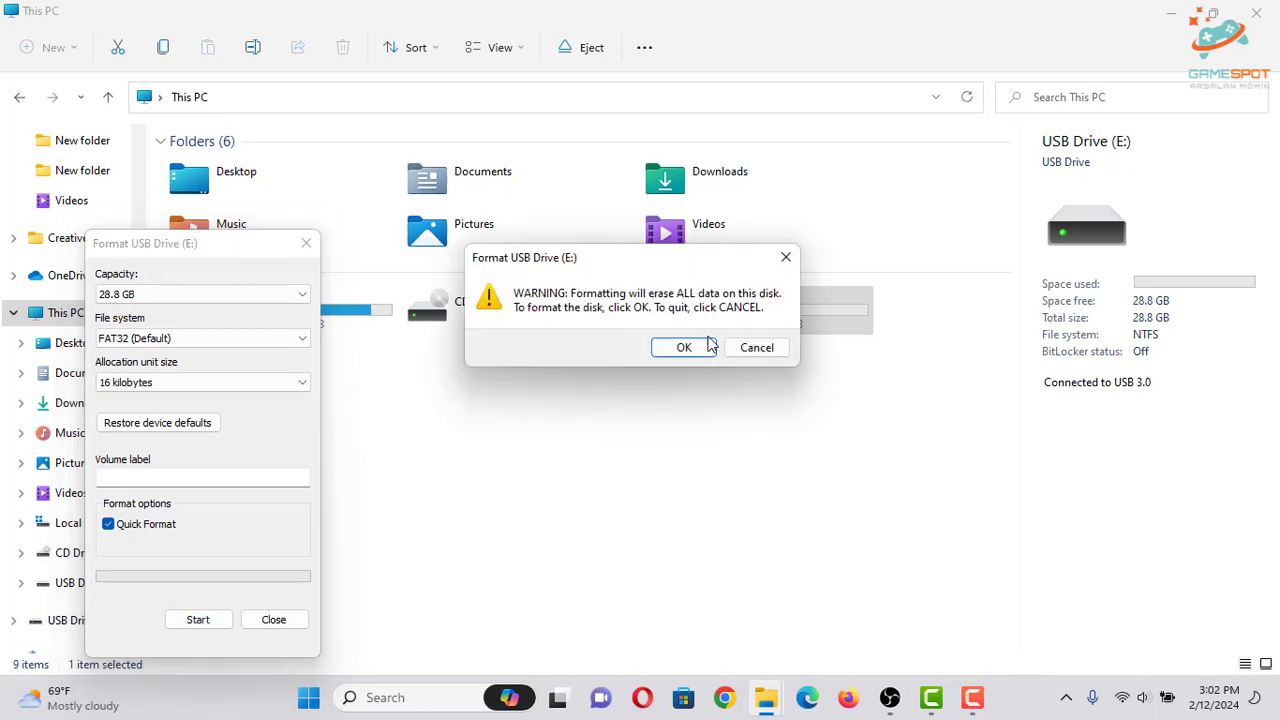
click(683, 347)
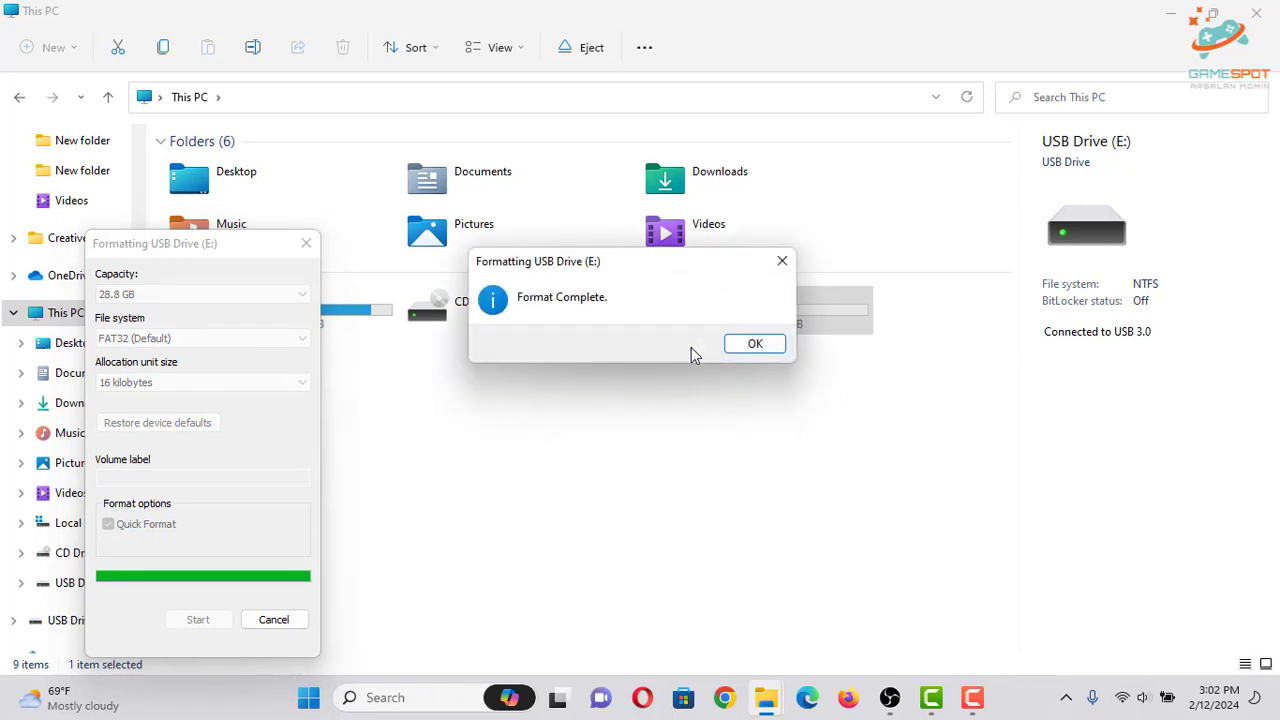
click(744, 346)
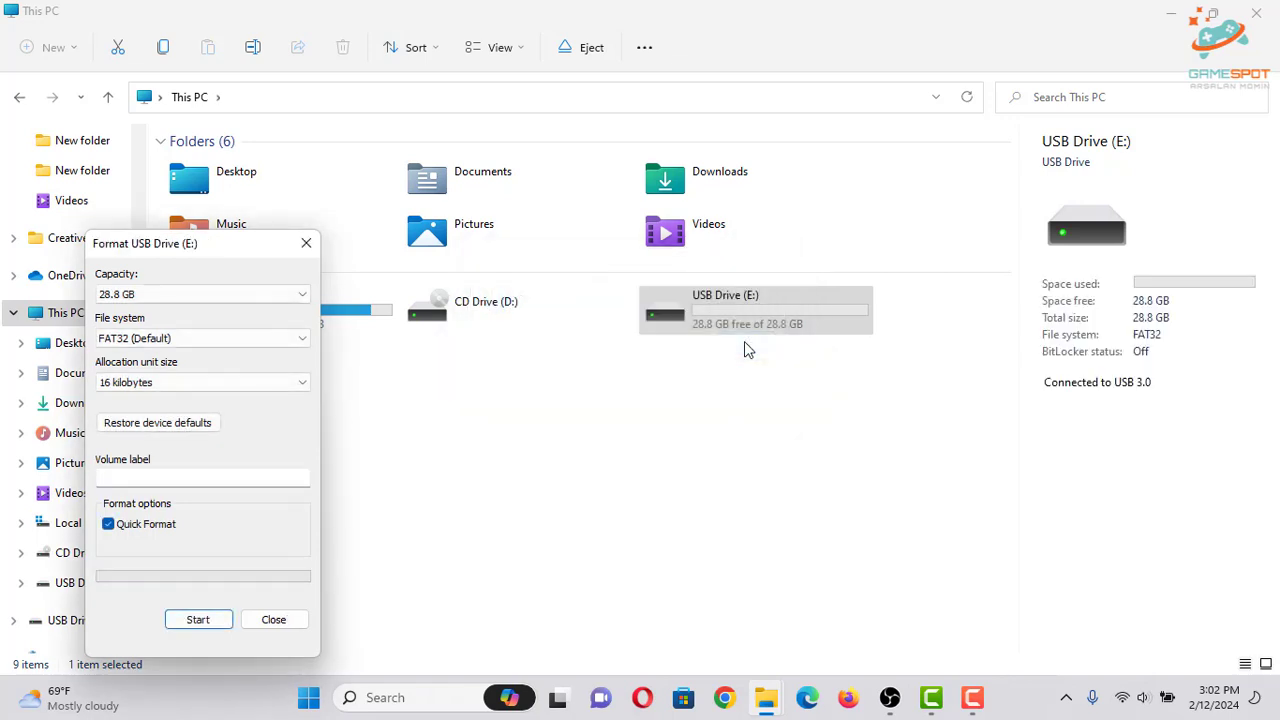
click(285, 618)
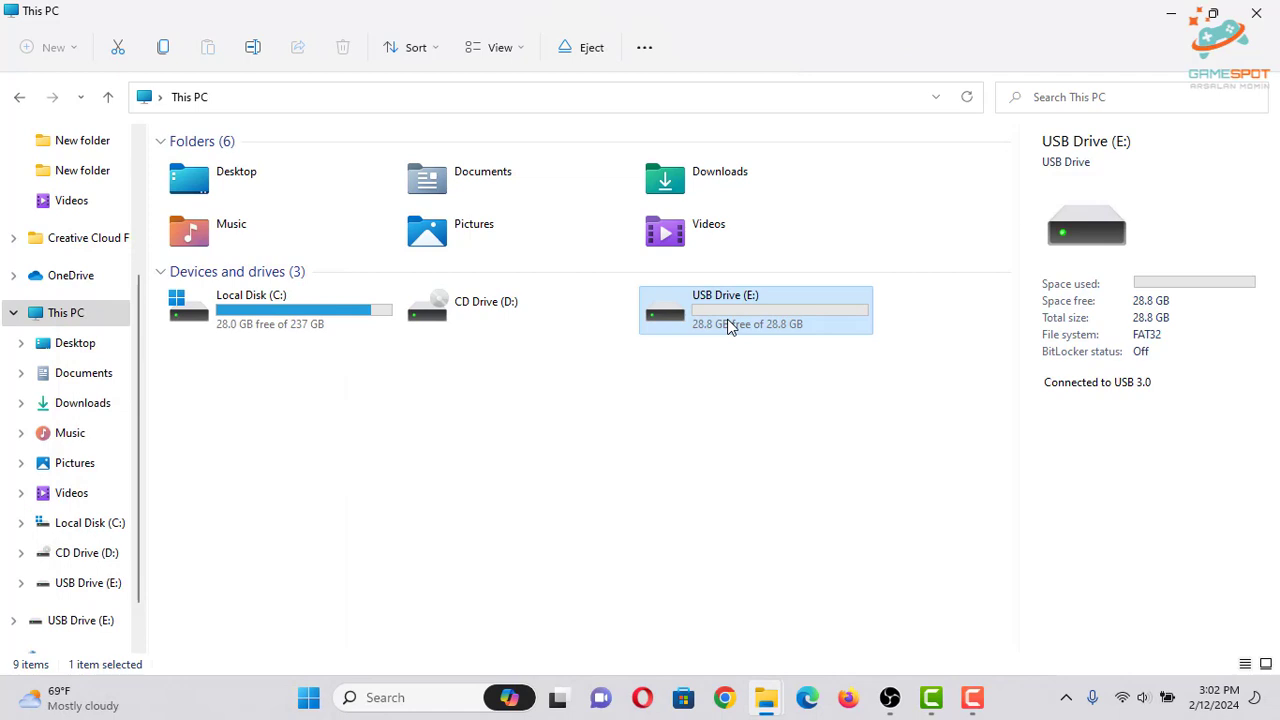
Open the Properties of the freshly formatted USB Drive (E:) to verify its file system
right_click(730, 327)
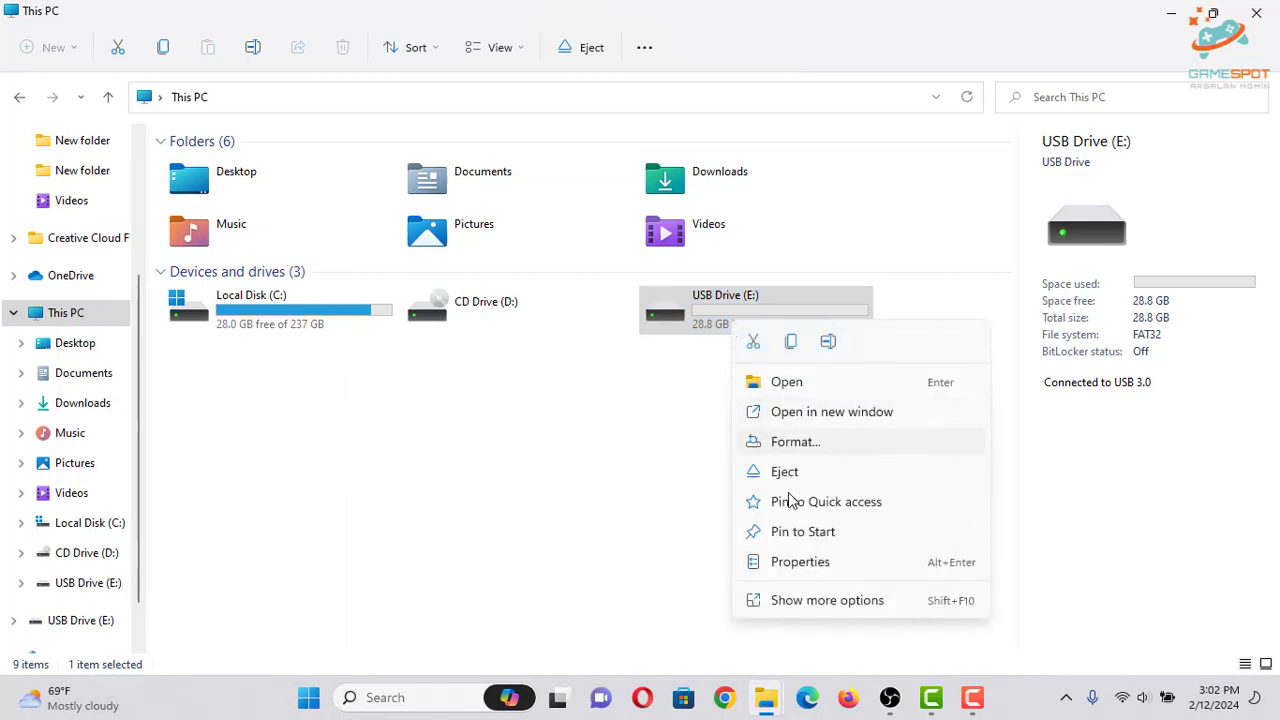
click(800, 561)
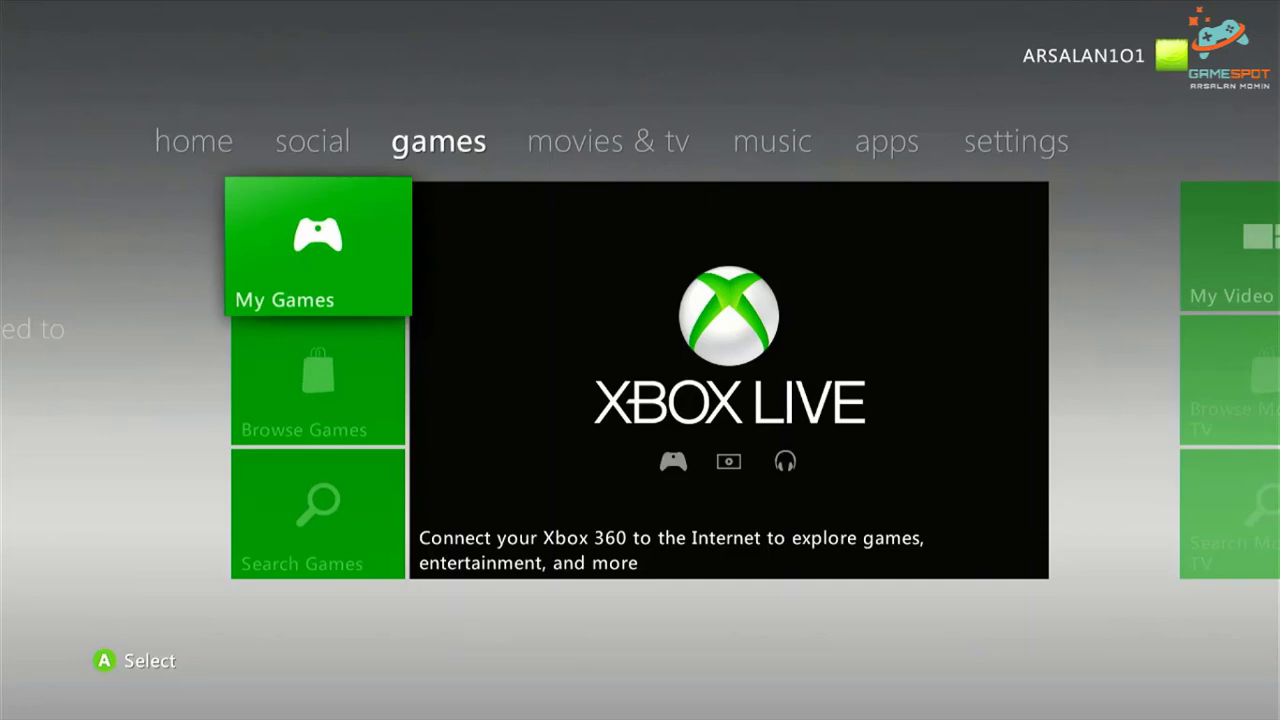
On the Xbox dashboard, go to Settings > System > Storage to view the storage devices
key(Right)
key(Right)
key(Right)
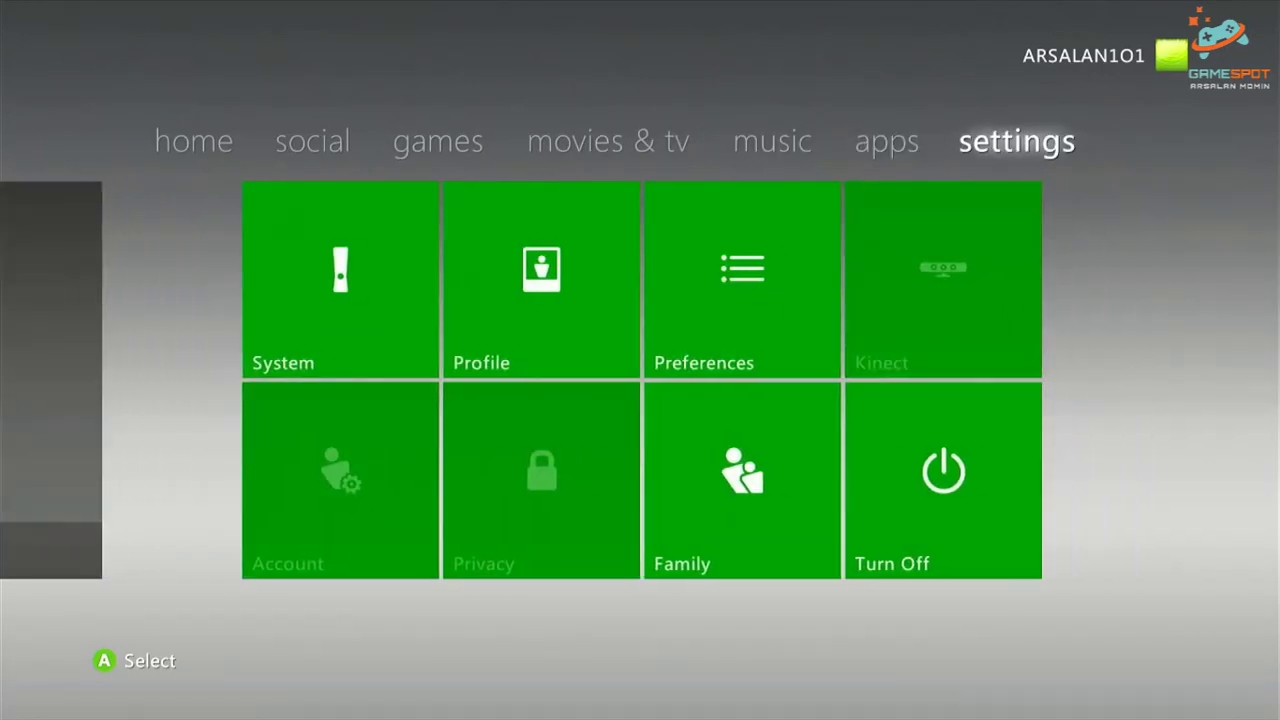
key(Down)
key(Return)
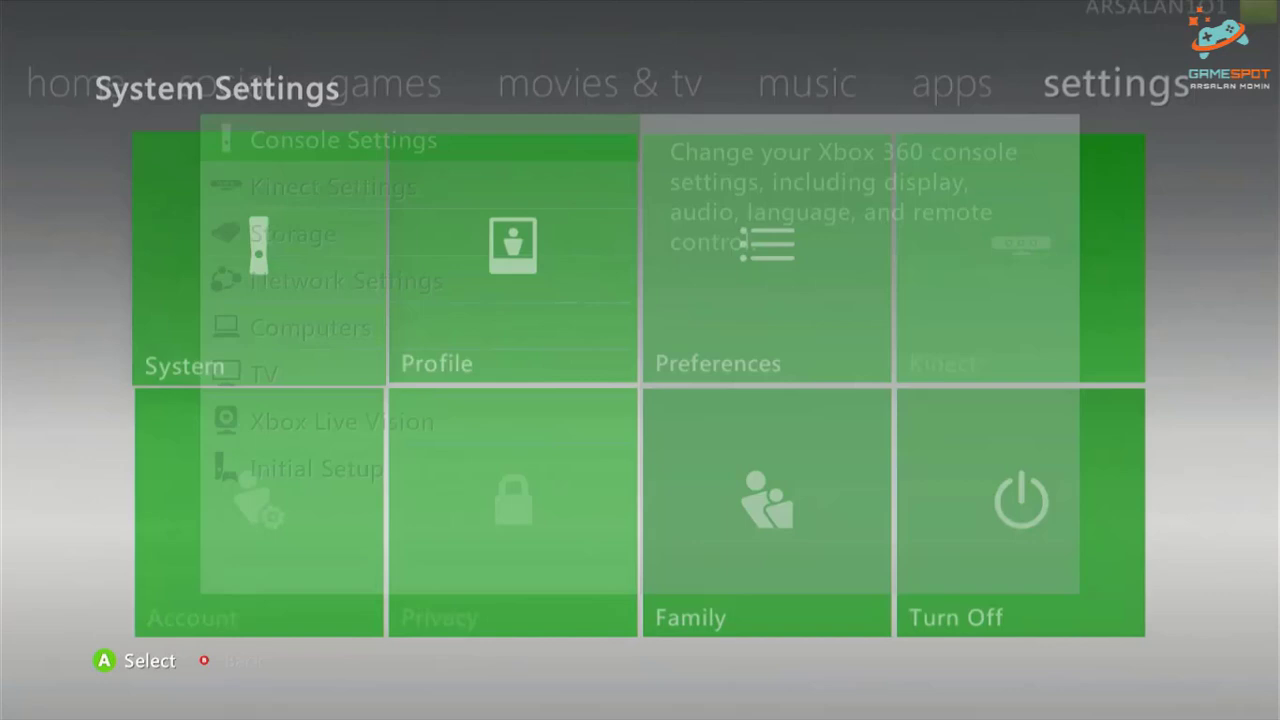
key(Down)
key(Down)
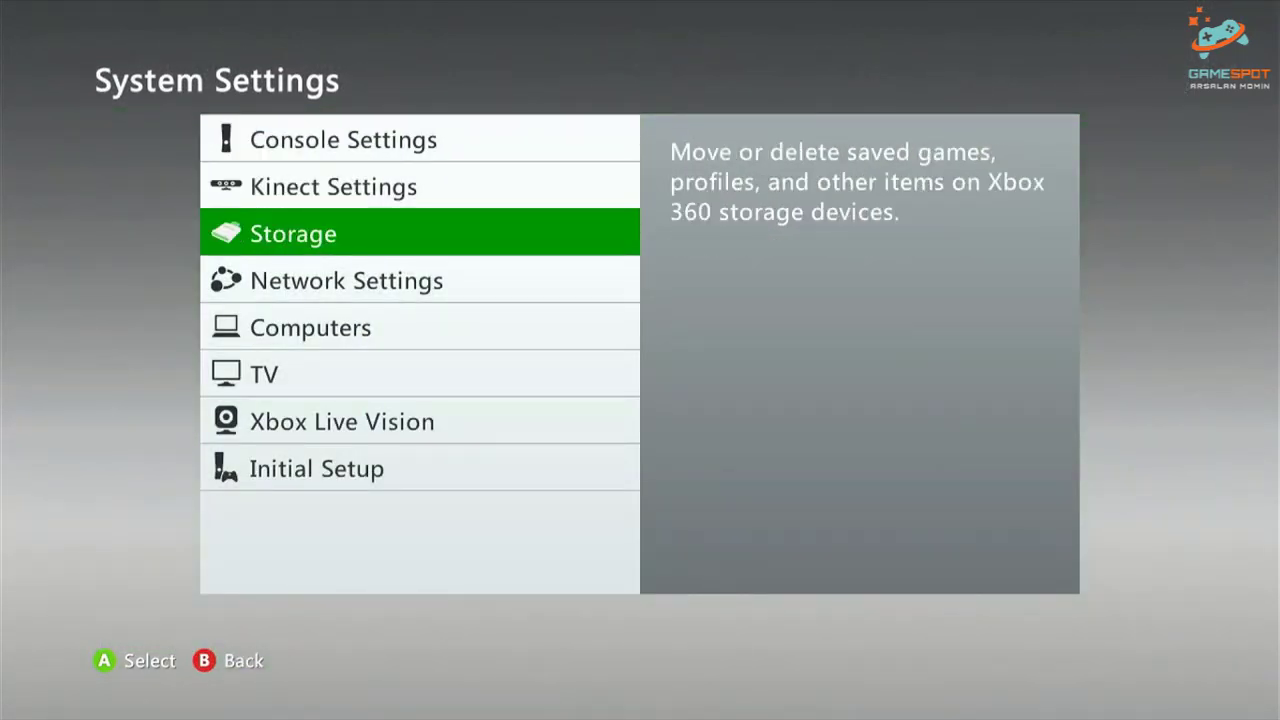
key(Return)
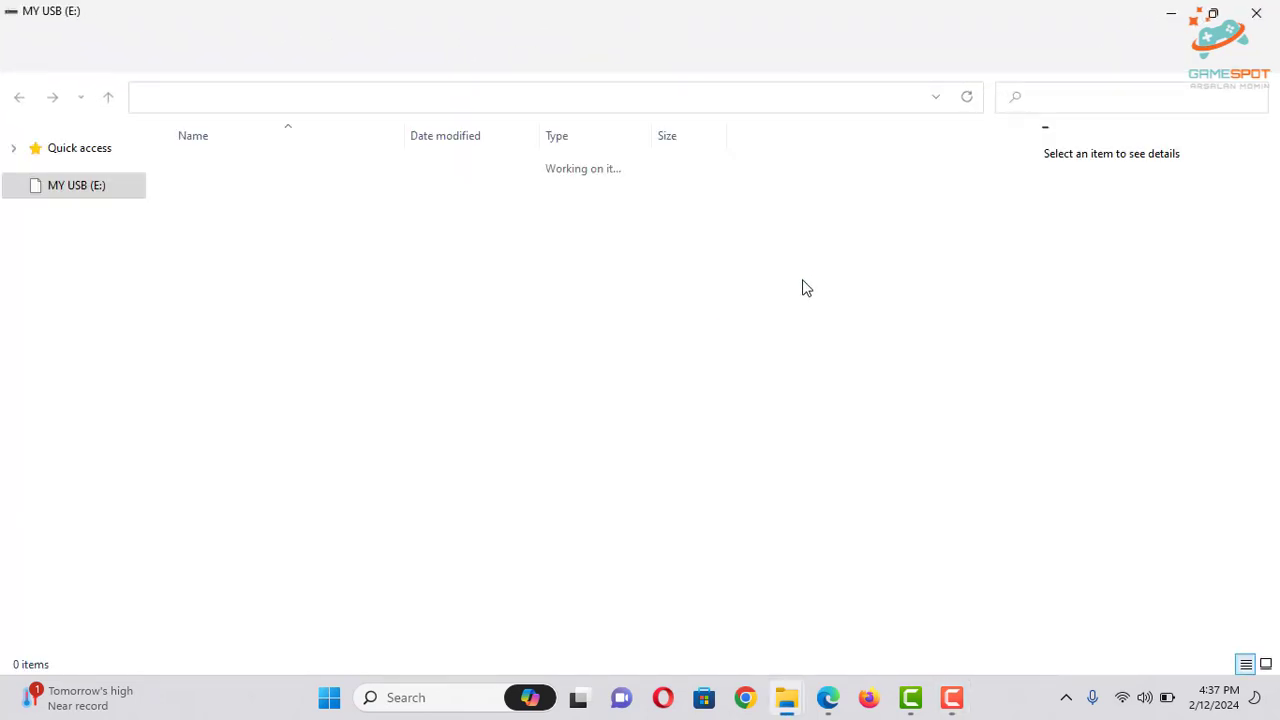
Close the MY USB (E:) window and check the drive's current file system in Properties
click(1256, 13)
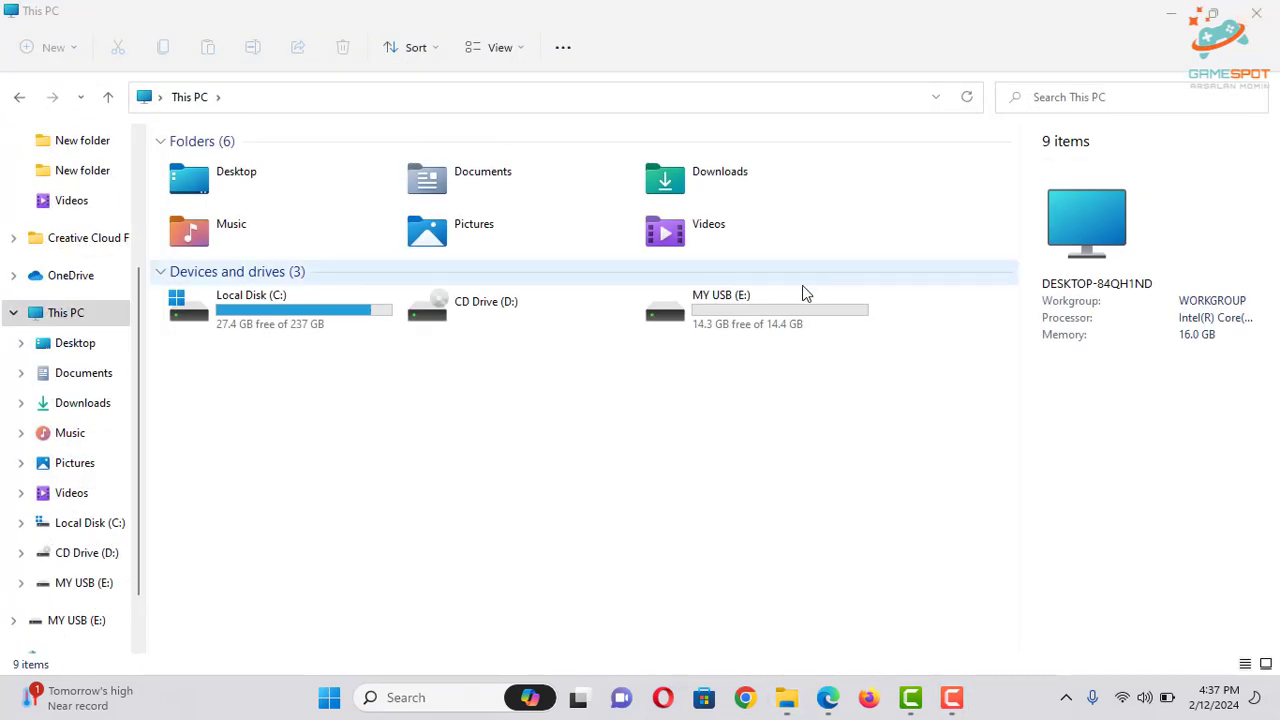
click(704, 322)
right_click(706, 324)
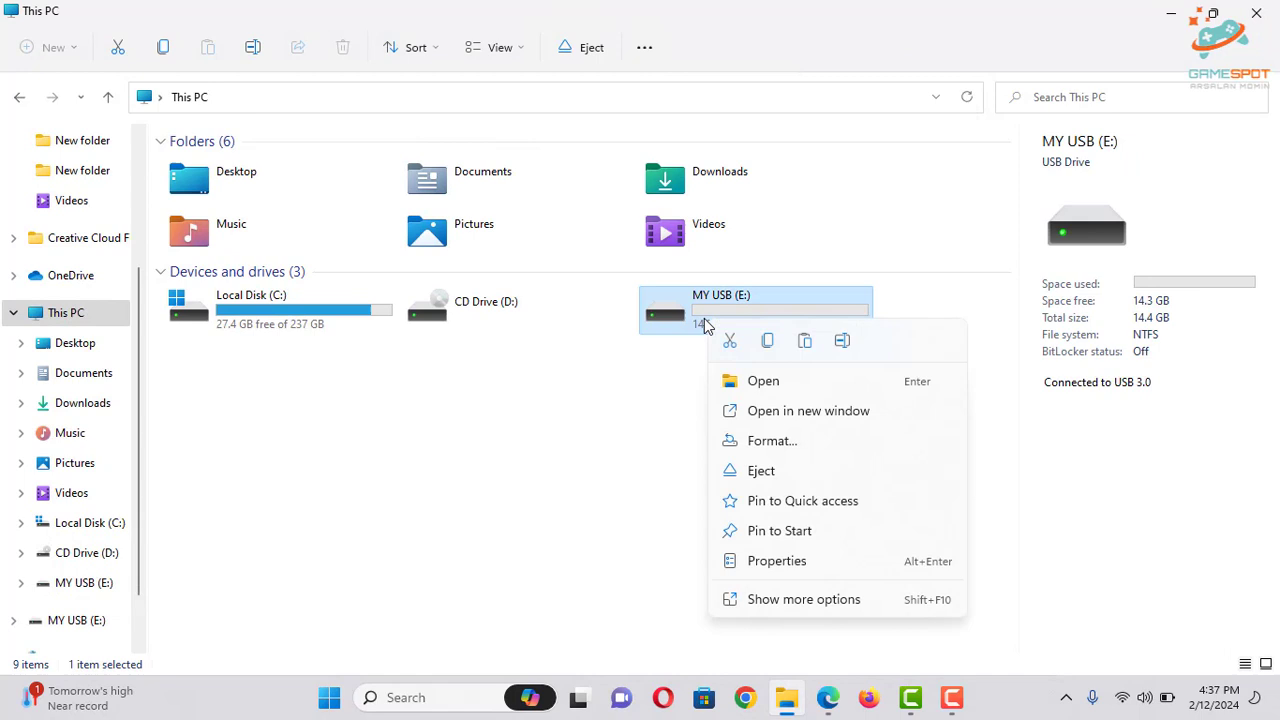
click(806, 566)
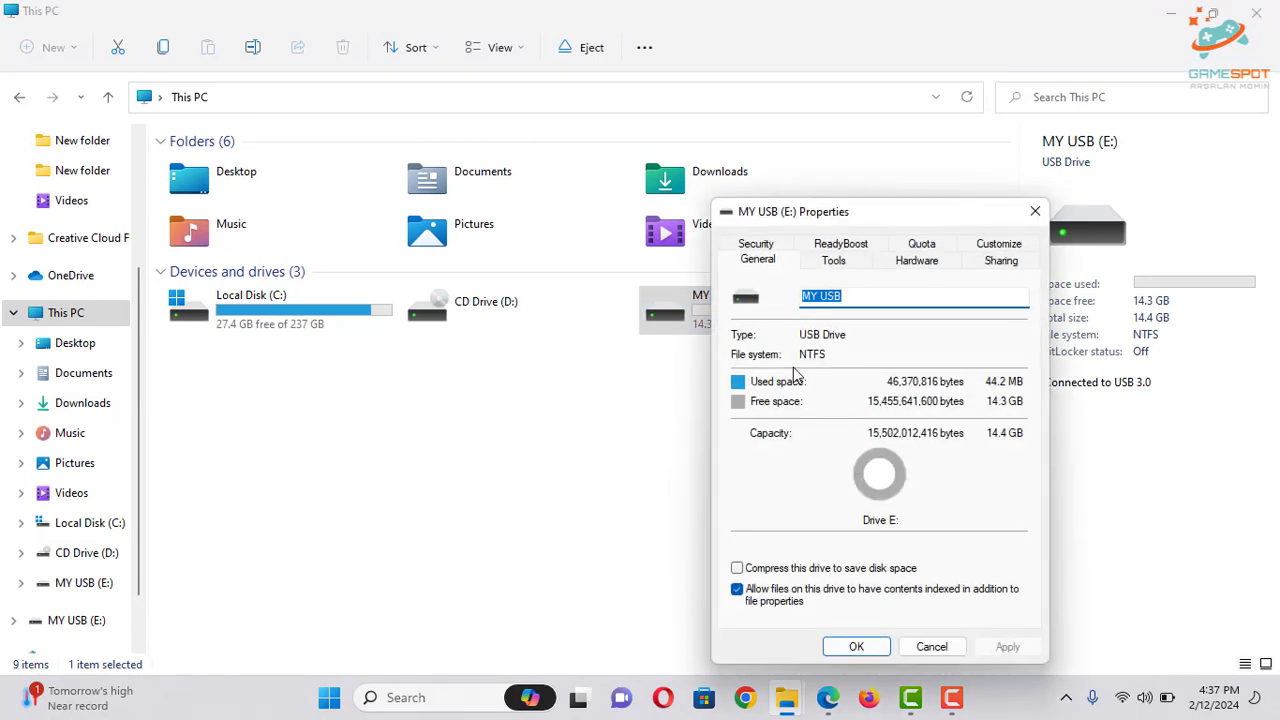
click(1035, 211)
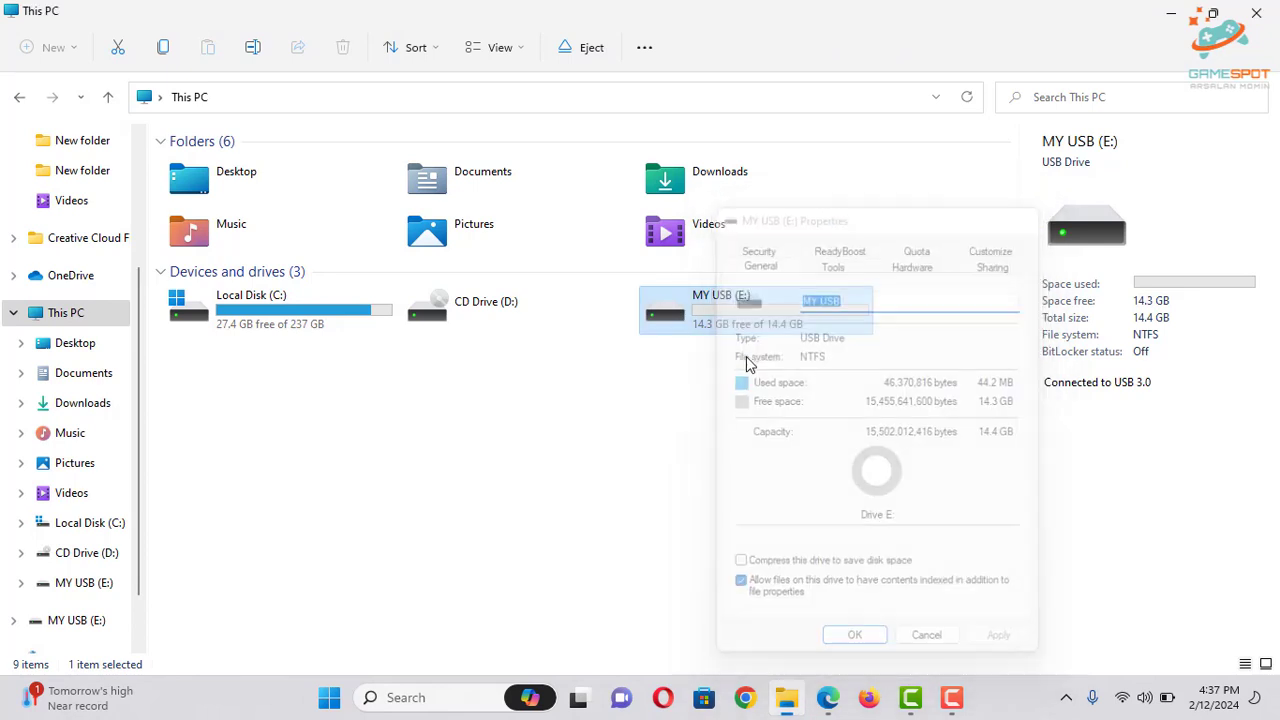
Format MY USB (E:) as FAT32 (Default), confirming the erase warning
right_click(726, 326)
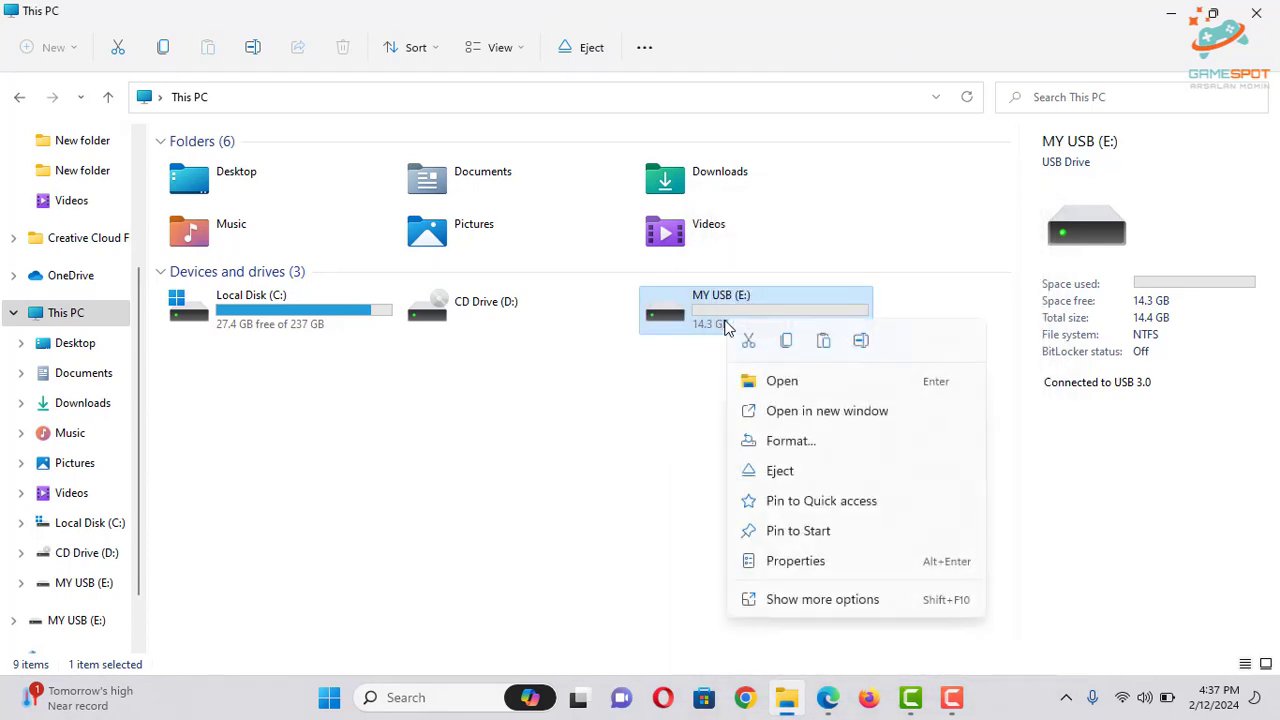
click(792, 442)
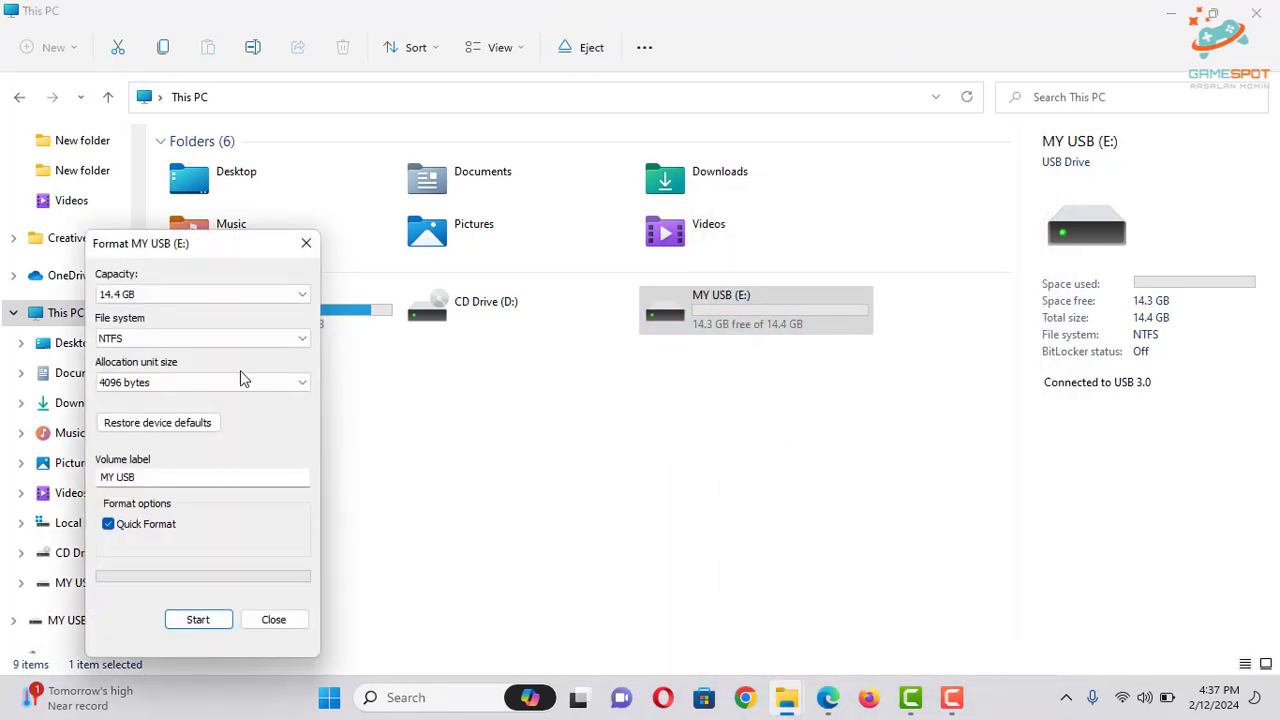
click(167, 341)
click(150, 368)
click(222, 618)
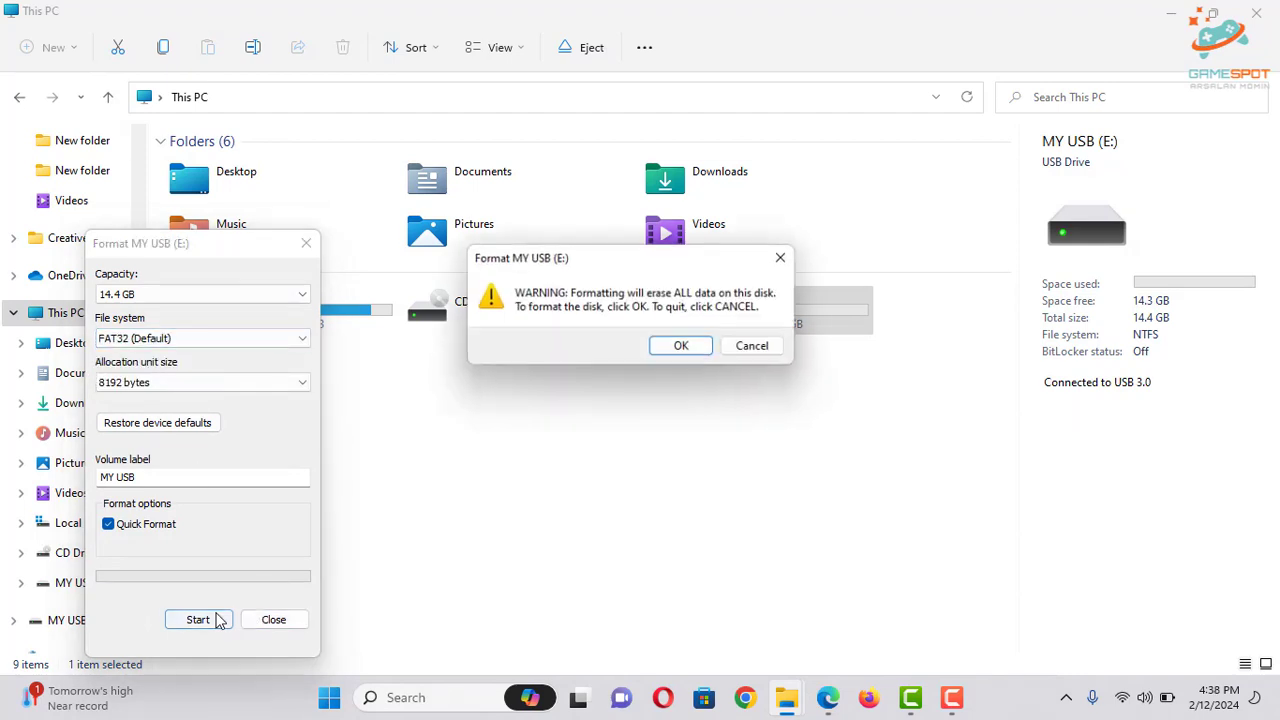
click(684, 348)
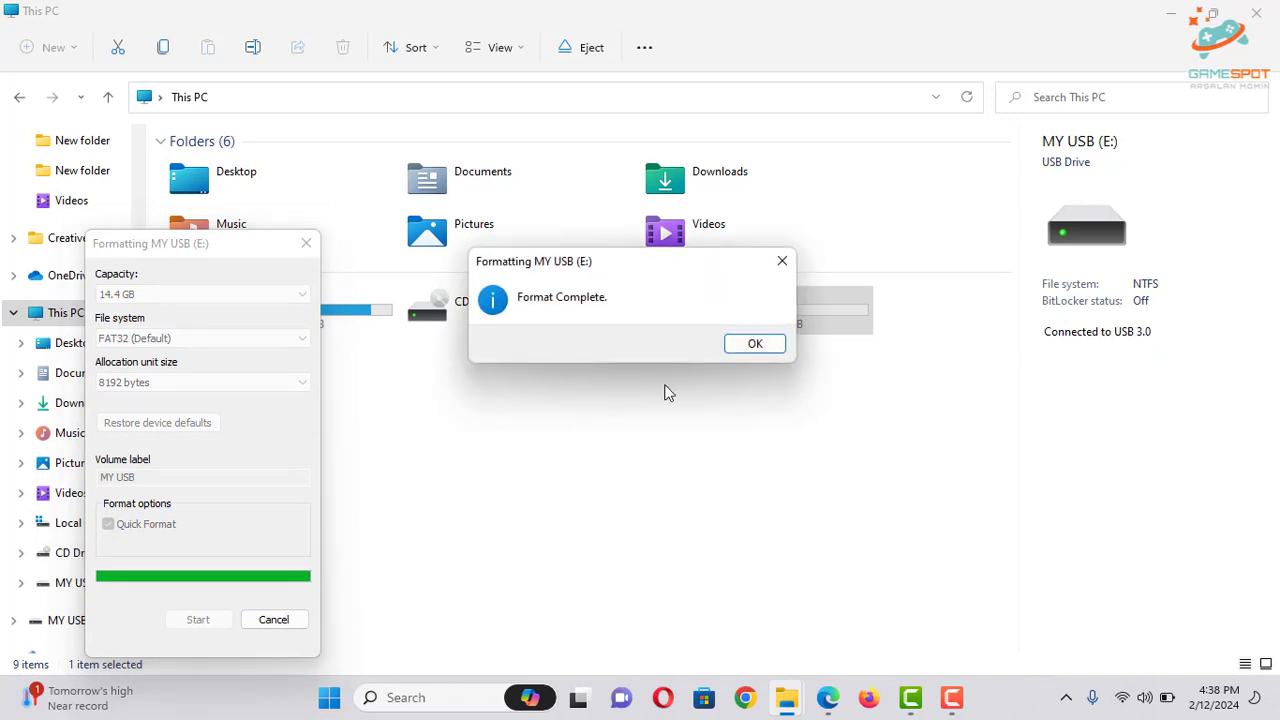
click(752, 348)
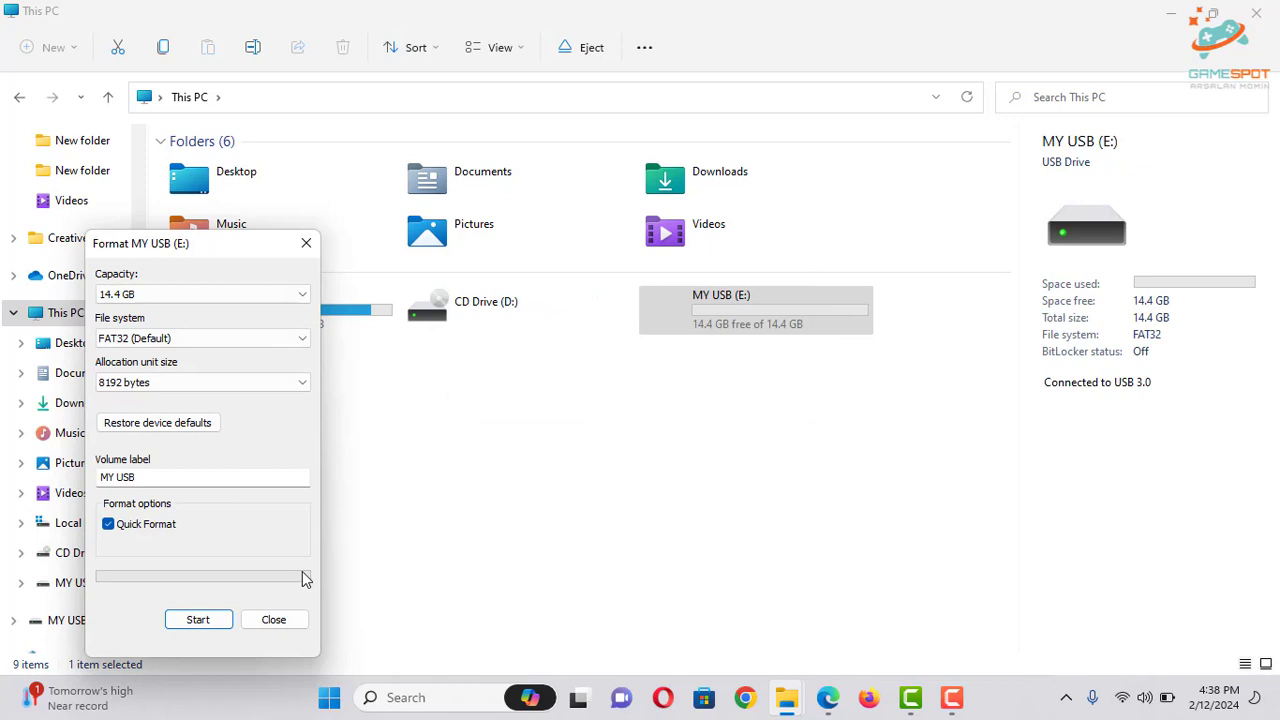
click(273, 620)
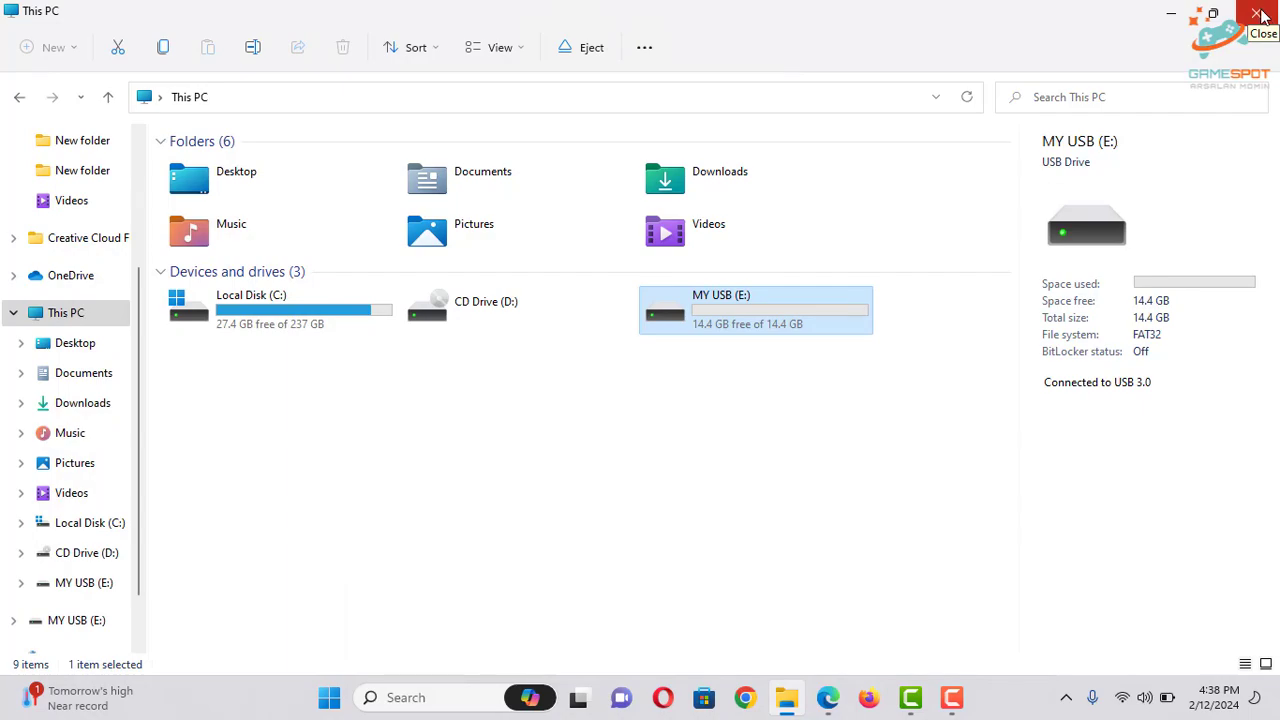
Close the This PC window in File Explorer
click(1260, 14)
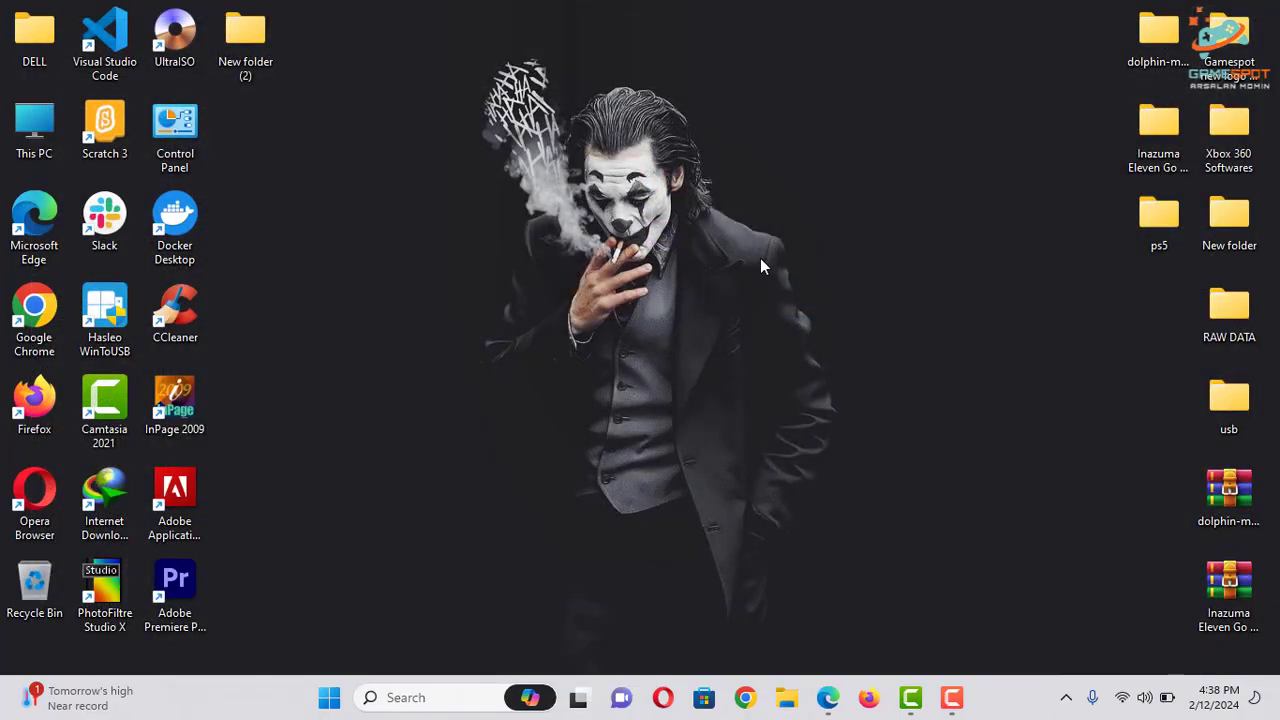